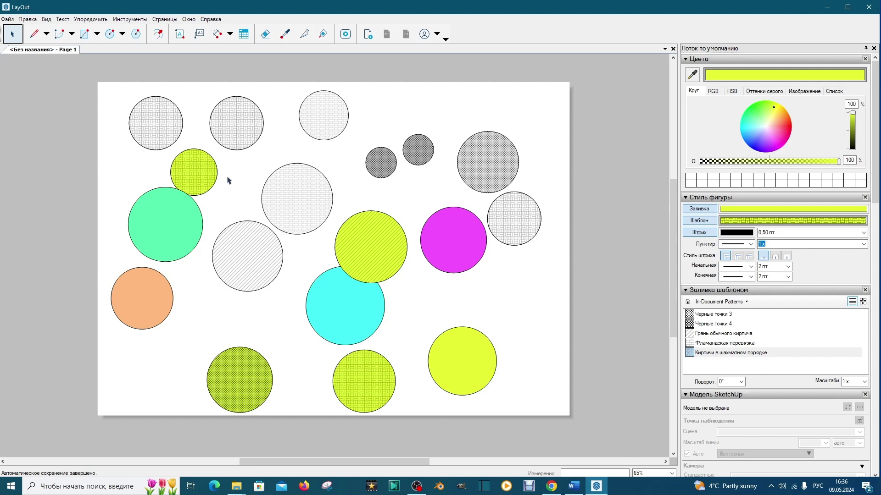
Copy the small dark dotted circle and drag it down-right, just below the other small dark circle.
left_click(372, 155)
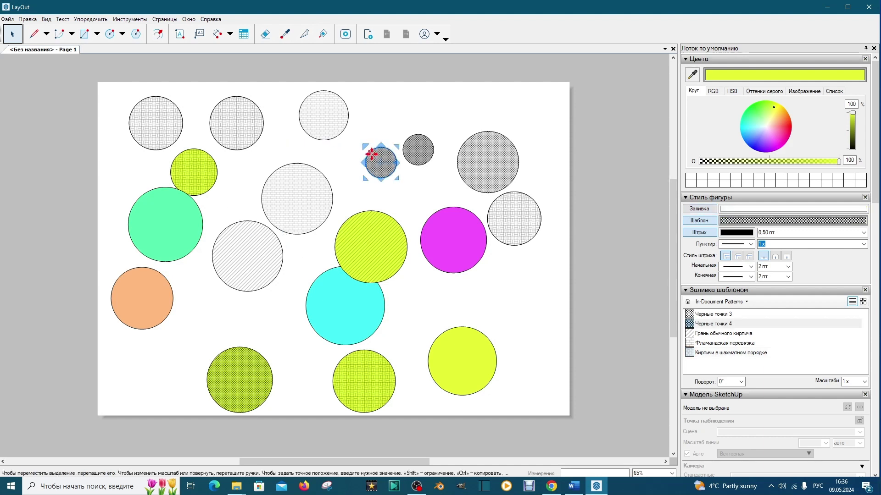
left_click(28, 19)
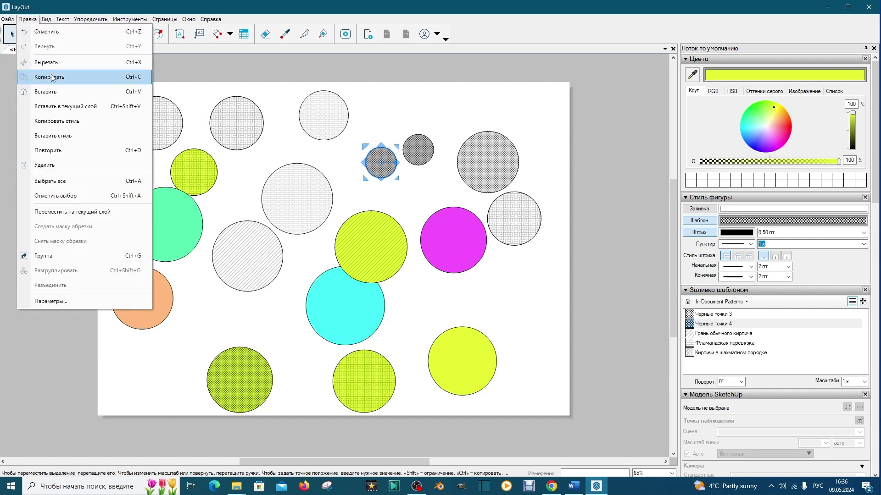
left_click(52, 77)
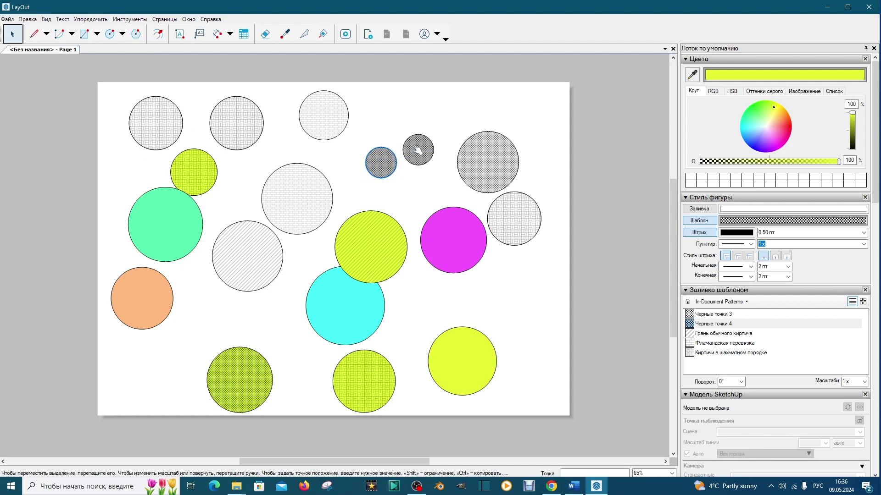
left_click(384, 159)
left_click_drag(385, 159, 430, 180)
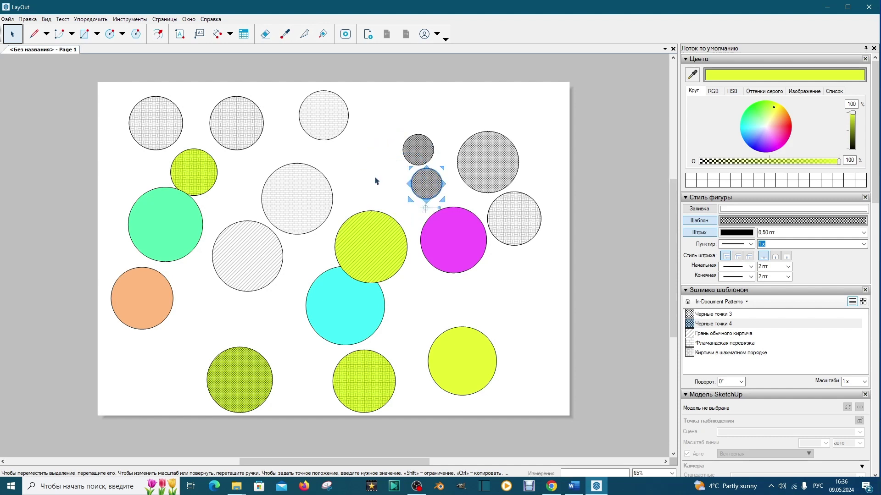
left_click(377, 155)
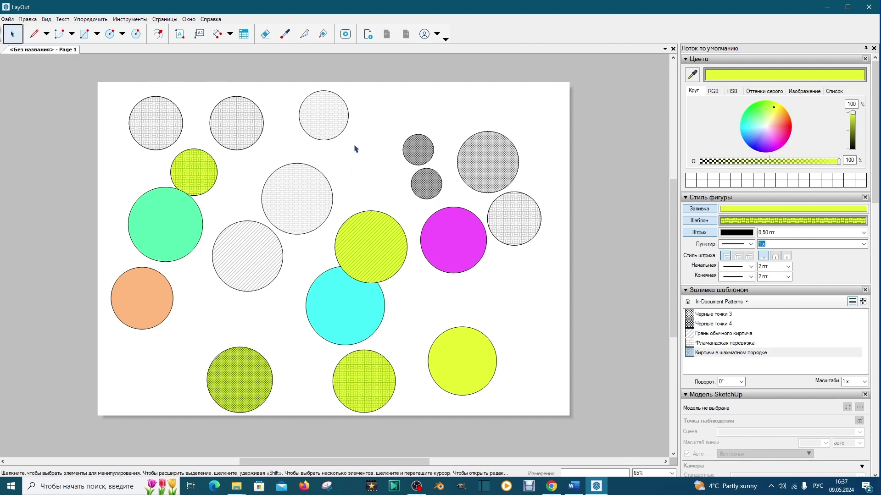
Drop a copy of the upper small dark dotted circle to its left, forming a group of three.
left_click(405, 154)
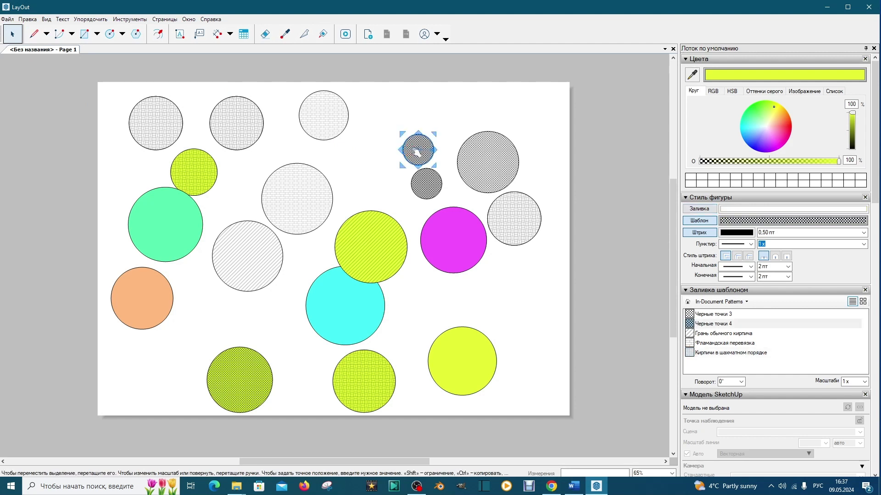
key("space")
mouse_move(407, 149)
left_mouse_down()
mouse_move(329, 174)
mouse_move(301, 161)
left_mouse_up()
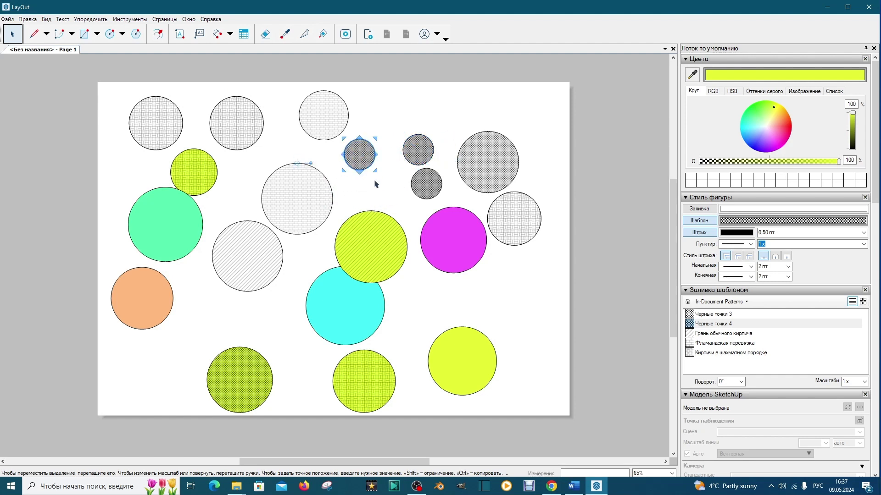
left_click(402, 185)
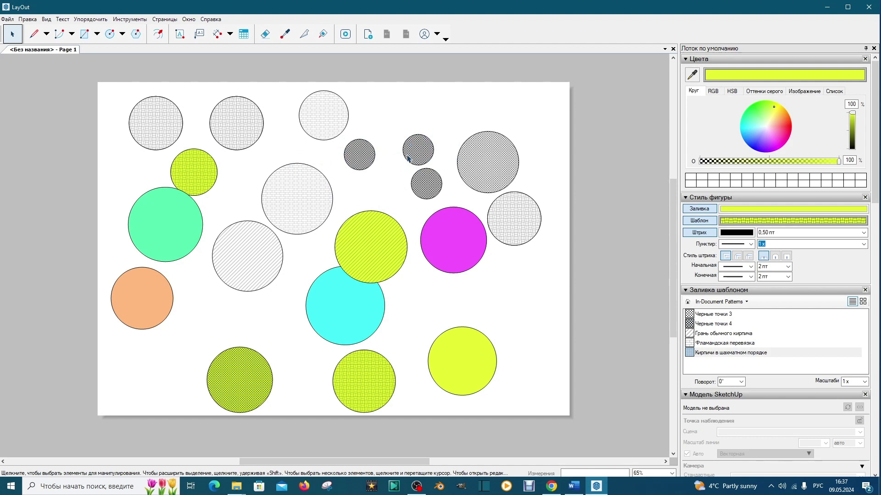
Duplicate the small lime-yellow patterned circle with Правка > Повторить, overlapping it below-right.
left_click(210, 189)
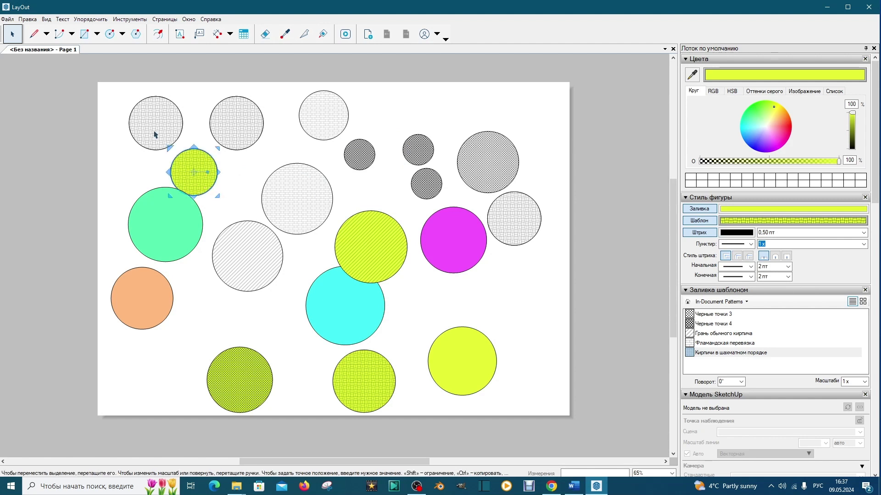
left_click(28, 19)
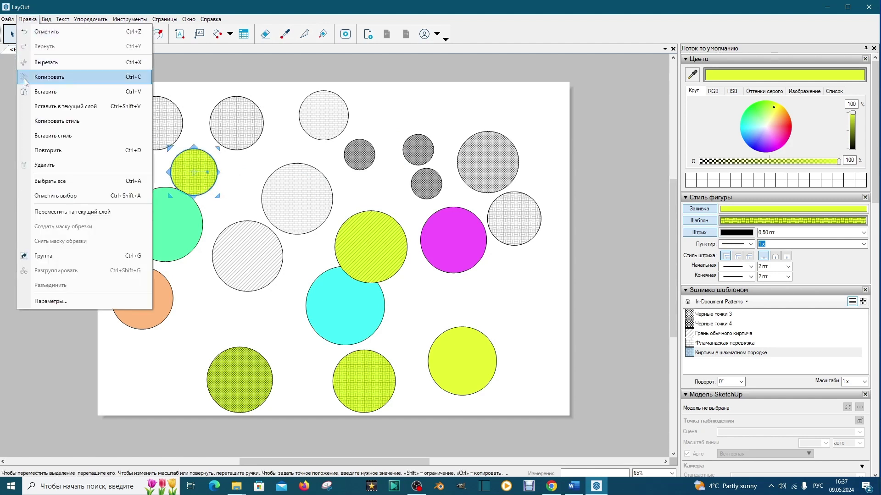
left_click(47, 155)
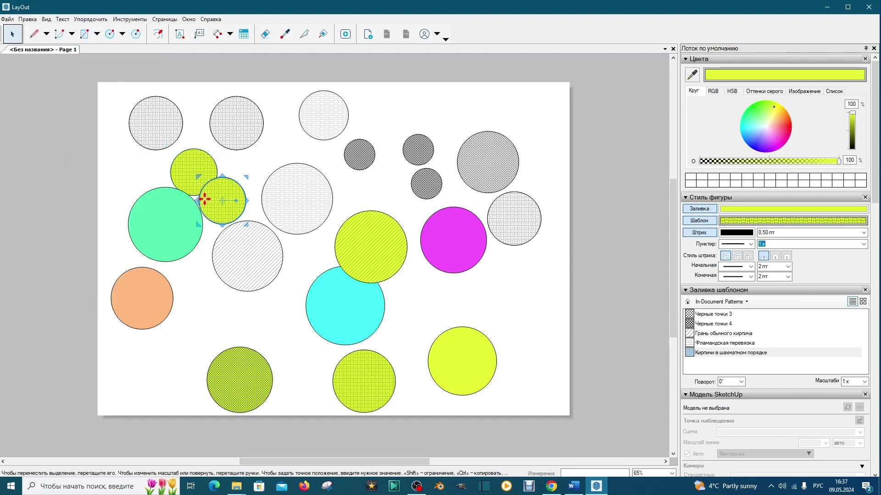
double_click(219, 199)
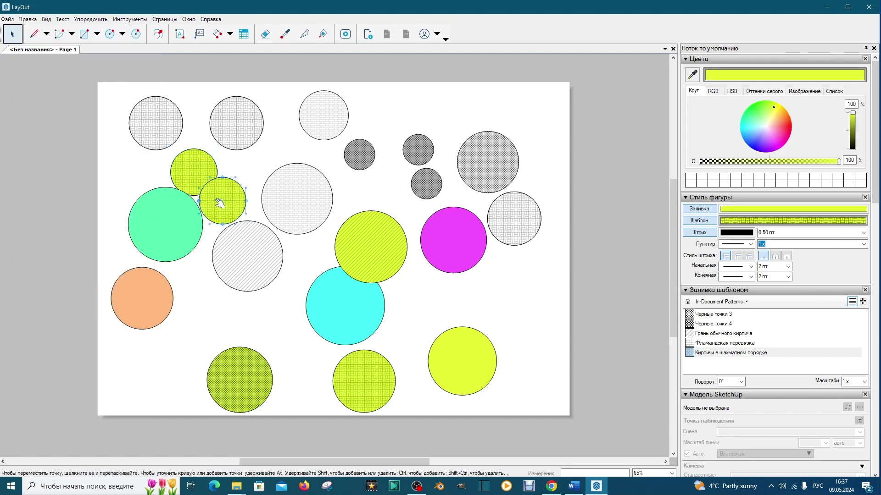
key("Escape")
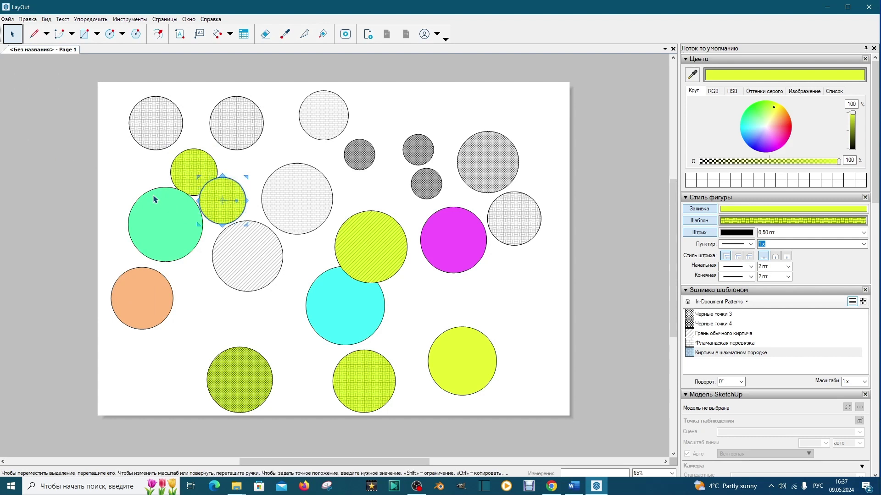
key("Escape")
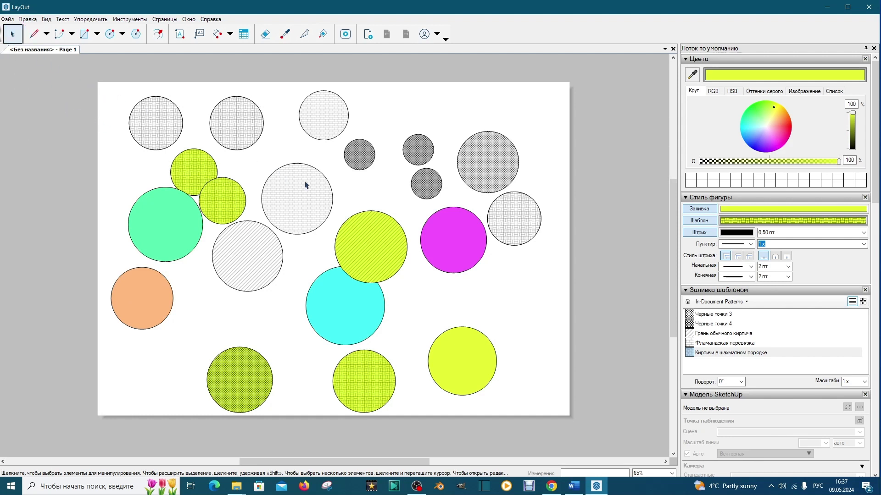
Copy the large pale brick-patterned circle to the right side, beside the magenta circle.
left_click(329, 184)
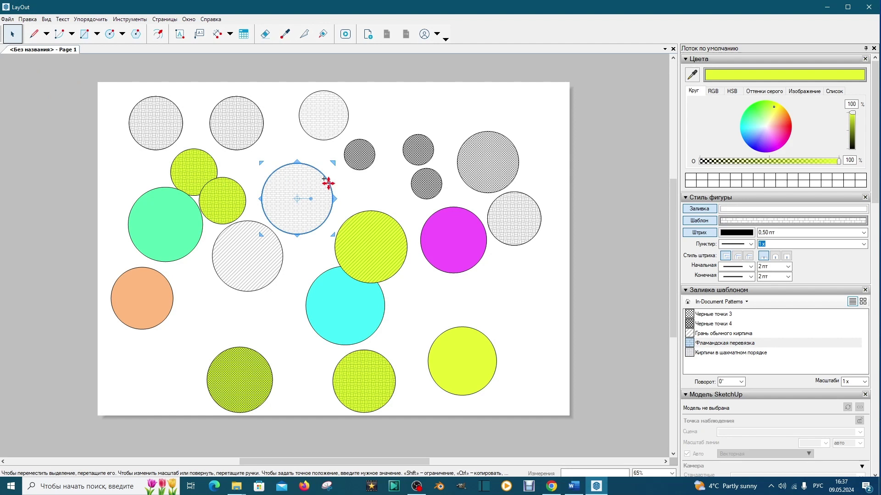
mouse_move(293, 195)
left_mouse_down()
mouse_move(531, 299)
mouse_move(500, 296)
left_mouse_up()
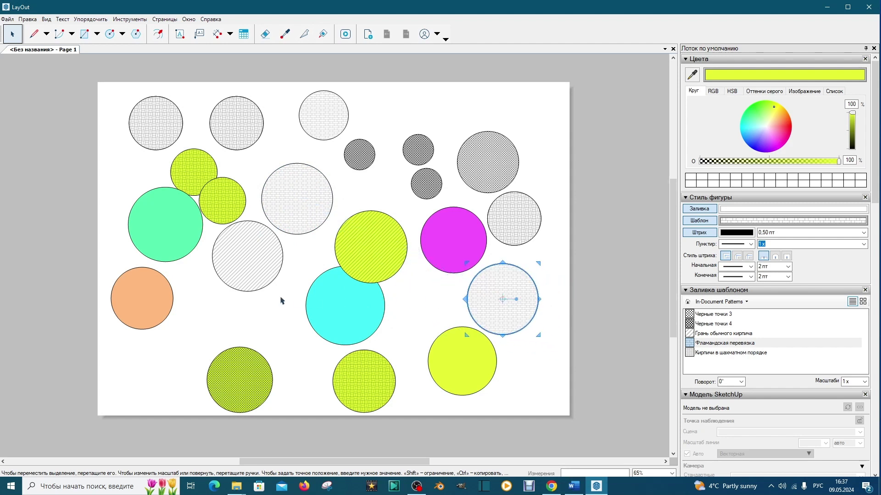
left_click(281, 301)
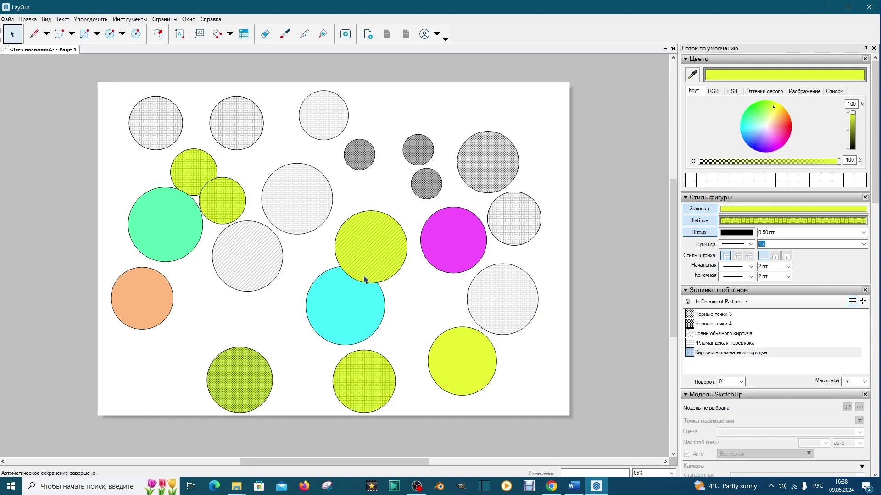
Cut the overlapping small yellow hatched circle and delete the small grey dotted circle.
left_click(12, 34)
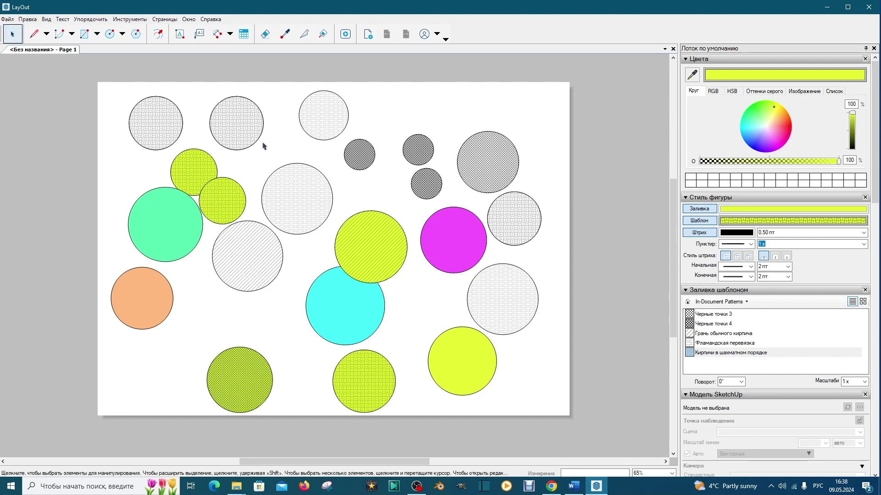
left_click(242, 202)
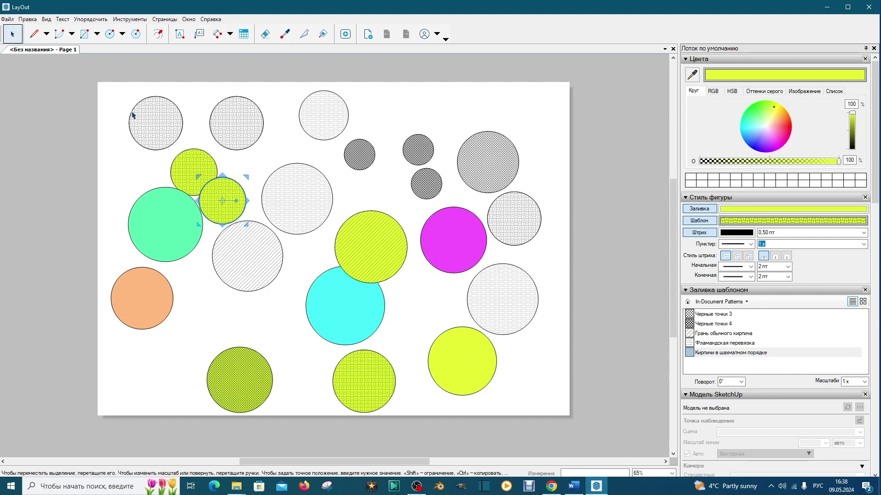
left_click(32, 21)
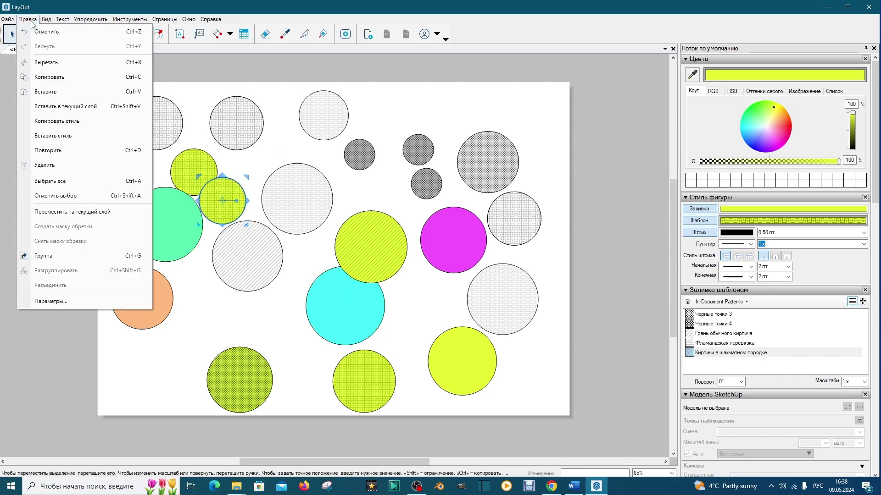
left_click(51, 65)
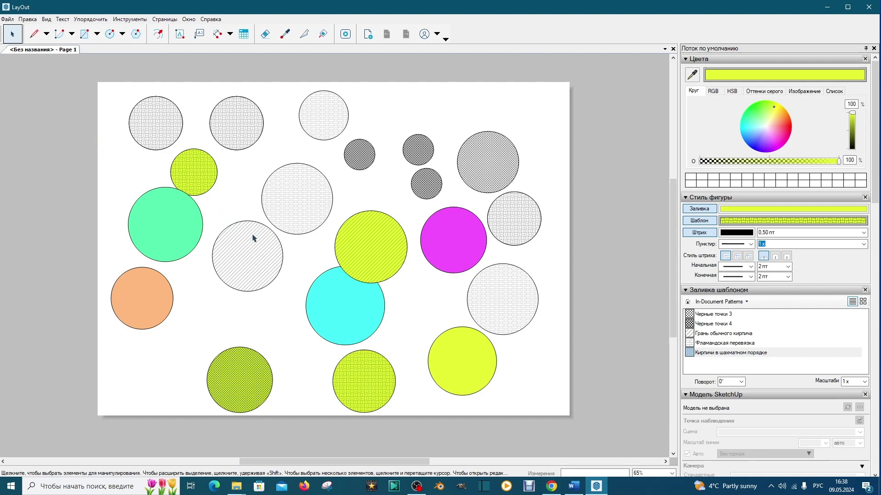
left_click(415, 194)
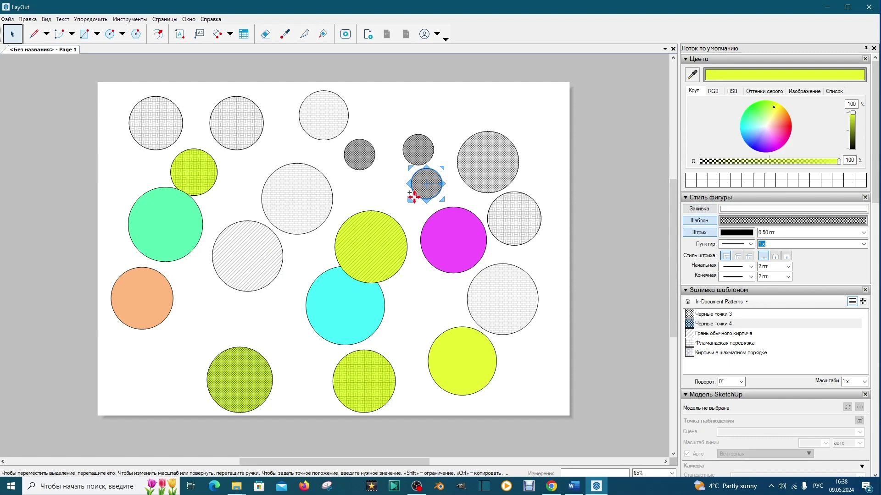
key("Delete")
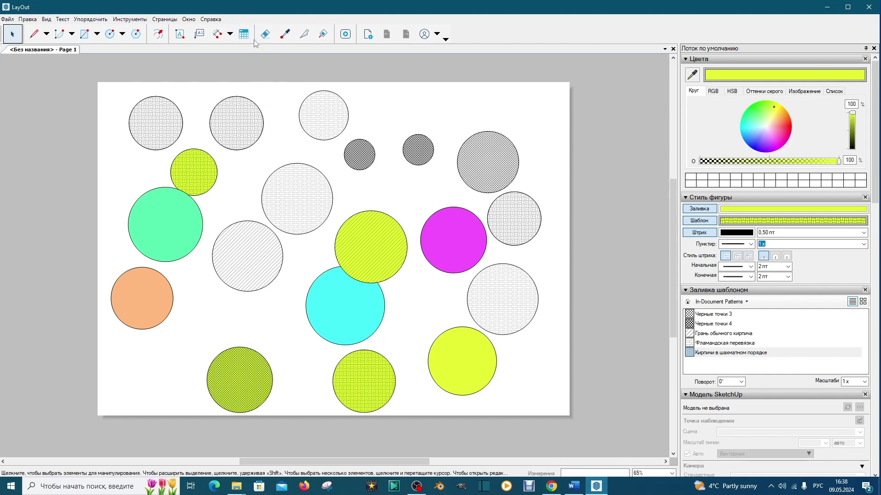
Erase the right brick circle, the mint-green circle and the small lime circle with the Eraser.
left_click(265, 34)
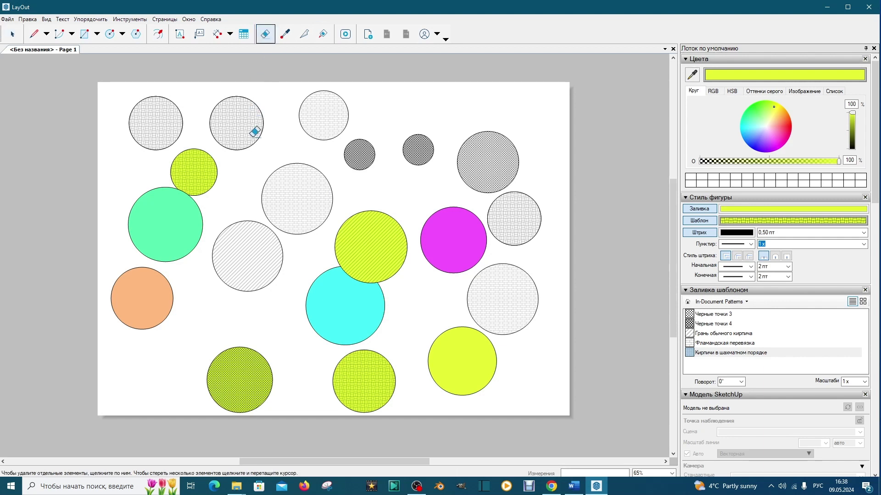
left_click(468, 307)
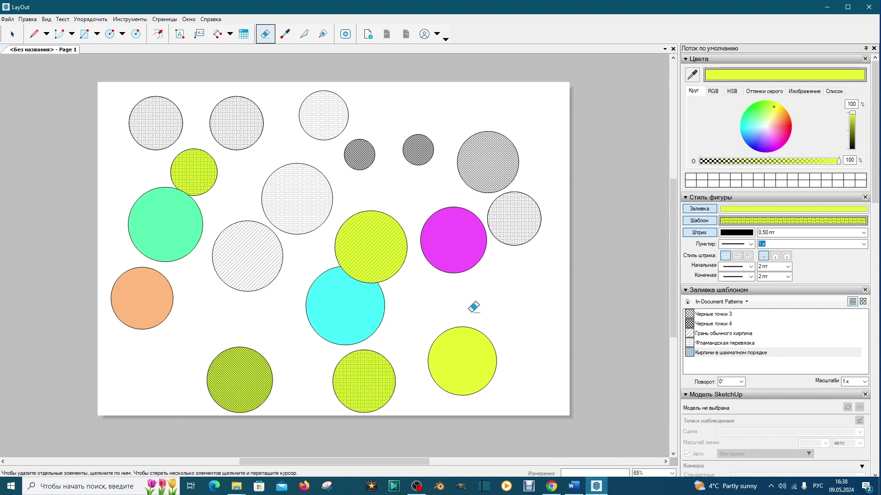
mouse_move(469, 311)
left_mouse_down()
mouse_move(193, 264)
mouse_move(205, 169)
left_mouse_up()
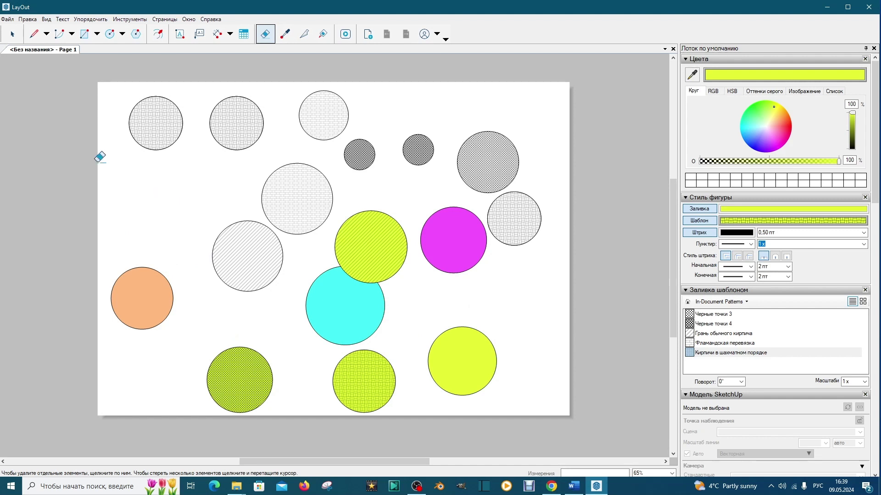
left_click(13, 34)
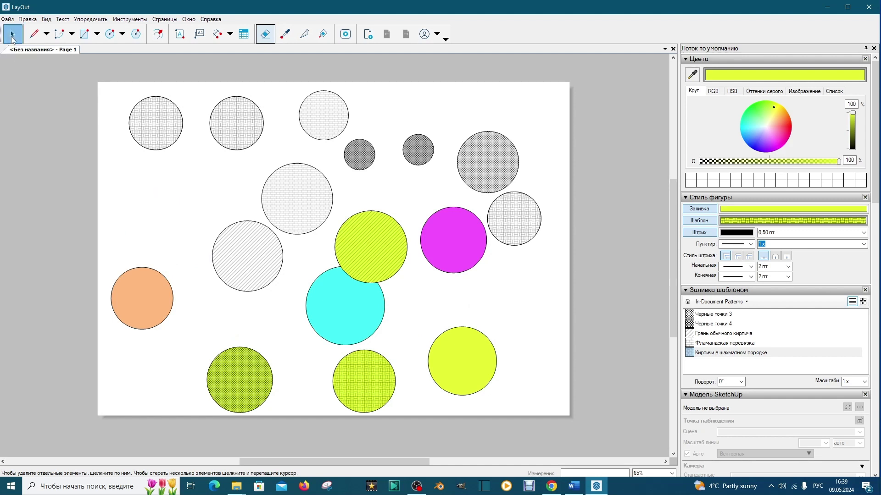
Erase both small dark dotted circles and the large dark-patterned circle at upper right.
left_click(365, 164)
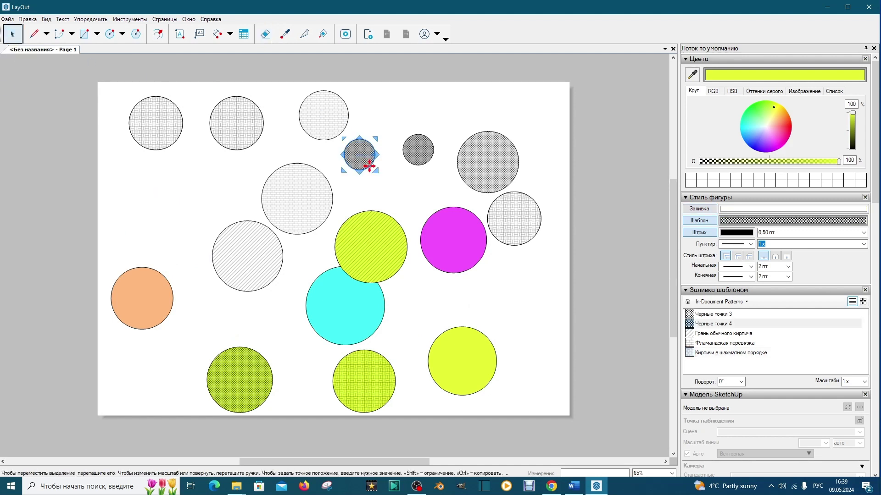
left_click(416, 160, "ctrl")
left_click(265, 34)
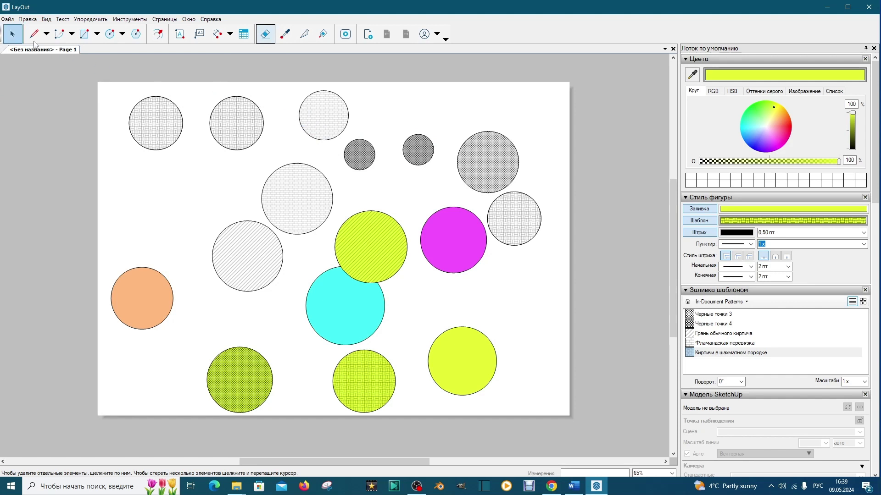
left_click(17, 41)
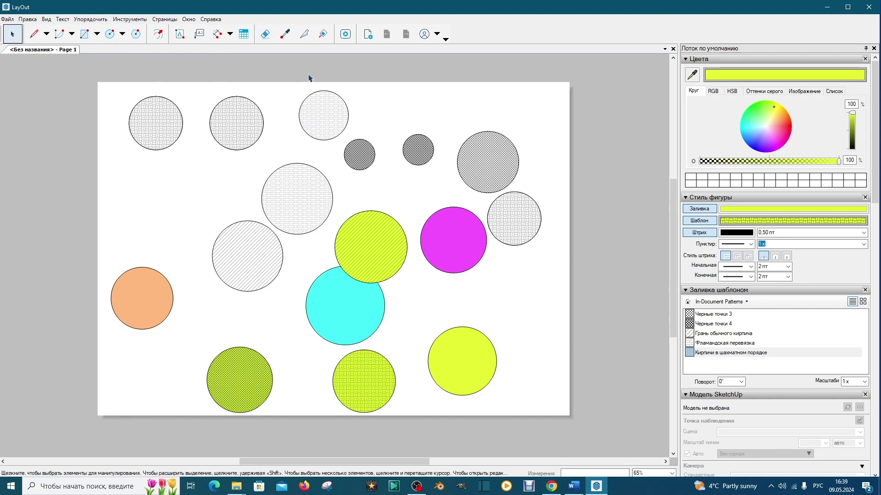
left_click(368, 164)
left_click(417, 157, "shift")
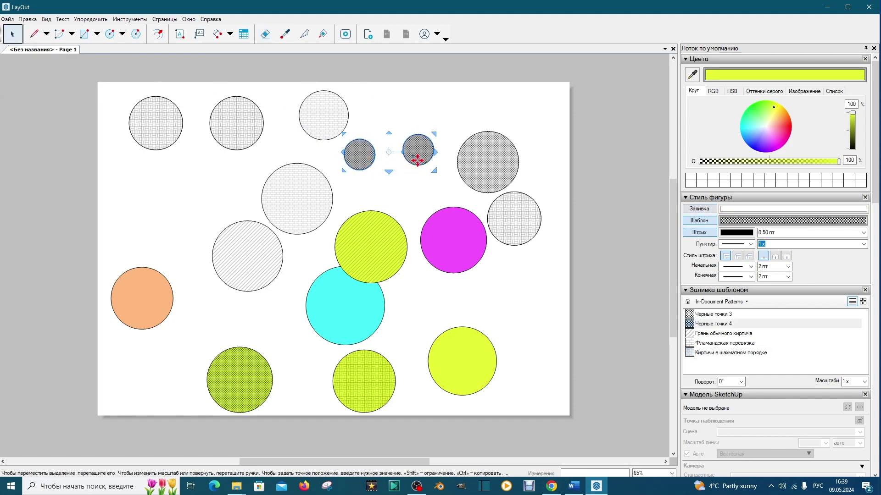
left_click(264, 34)
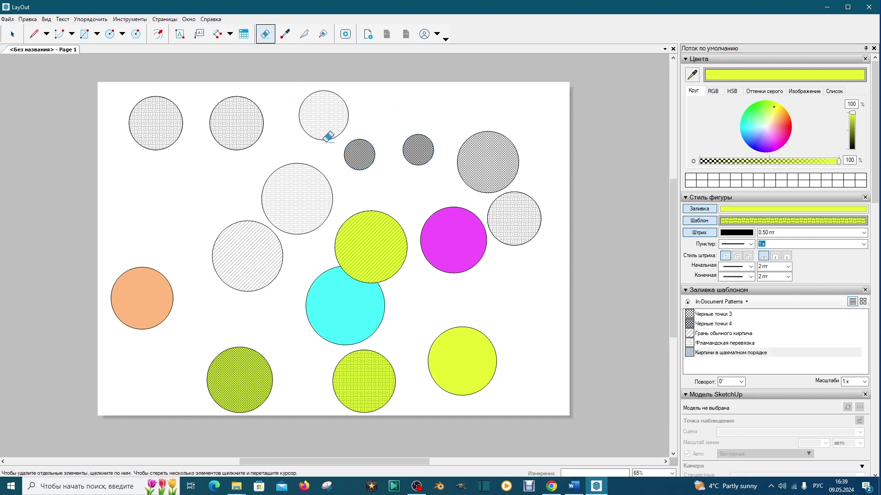
left_click_drag(471, 171, 449, 169)
left_click(403, 130)
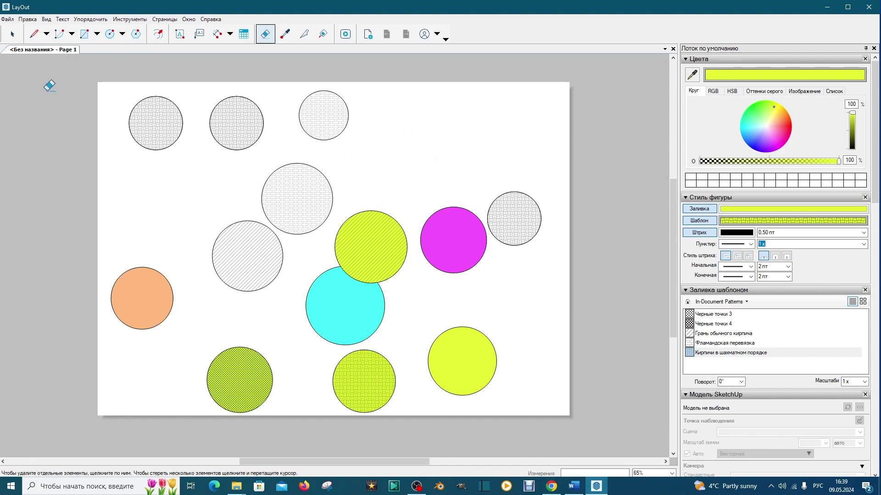
left_click(7, 35)
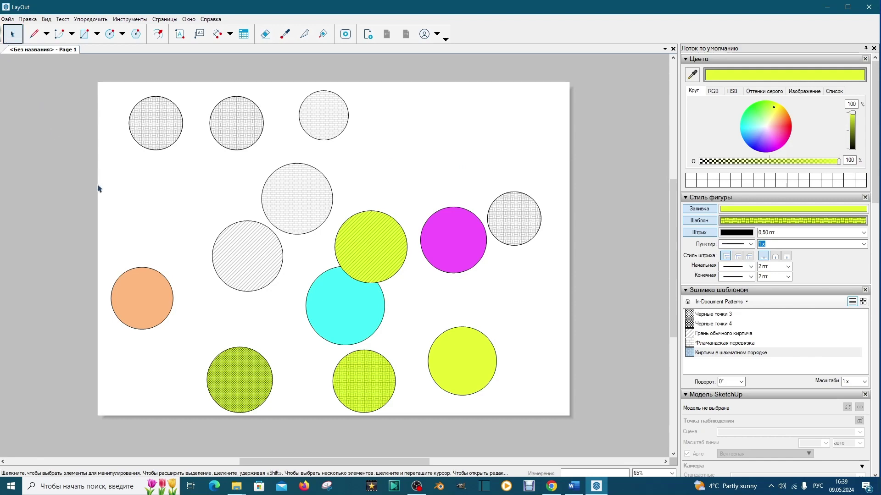